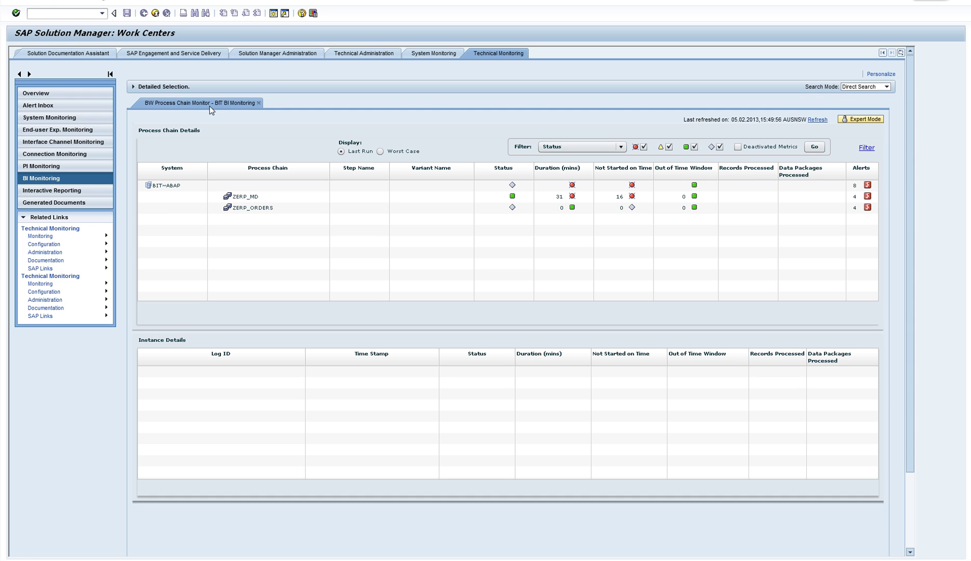
Examine the instance details of process chains ZERP_MD and ZERP_ORDERS, including ZERP_MD's duration, start-time and time-window metrics.
click(162, 198)
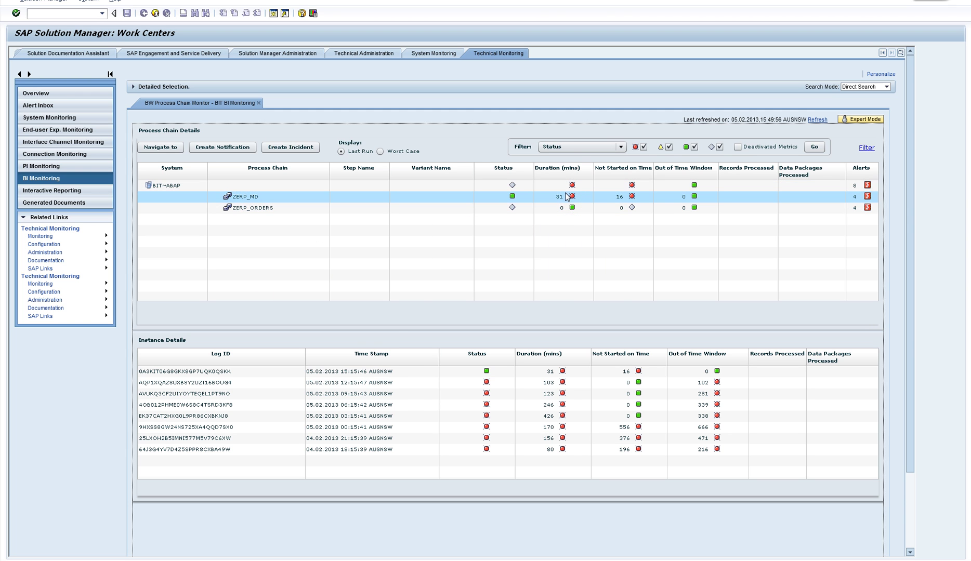
mouse_move(571, 205)
mouse_move(632, 205)
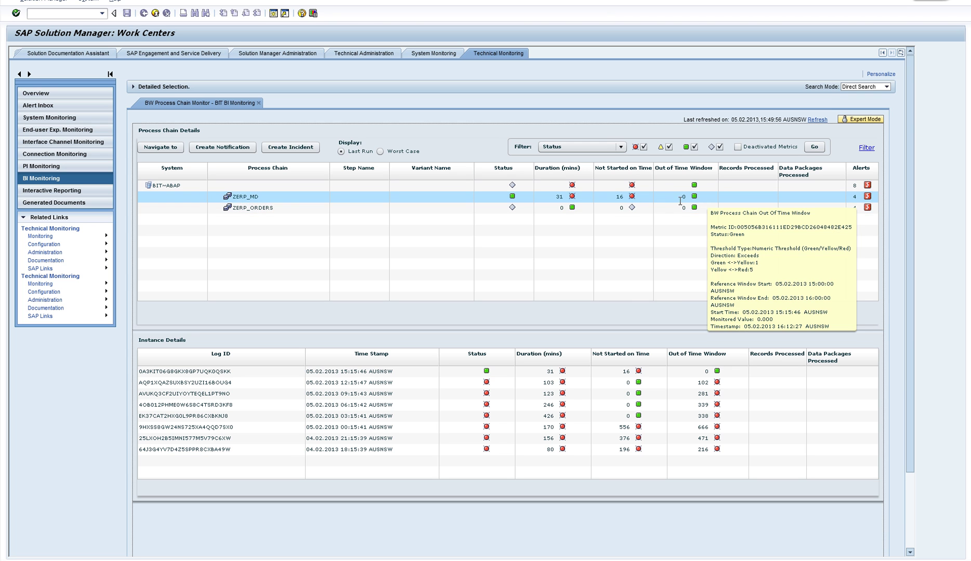
click(169, 209)
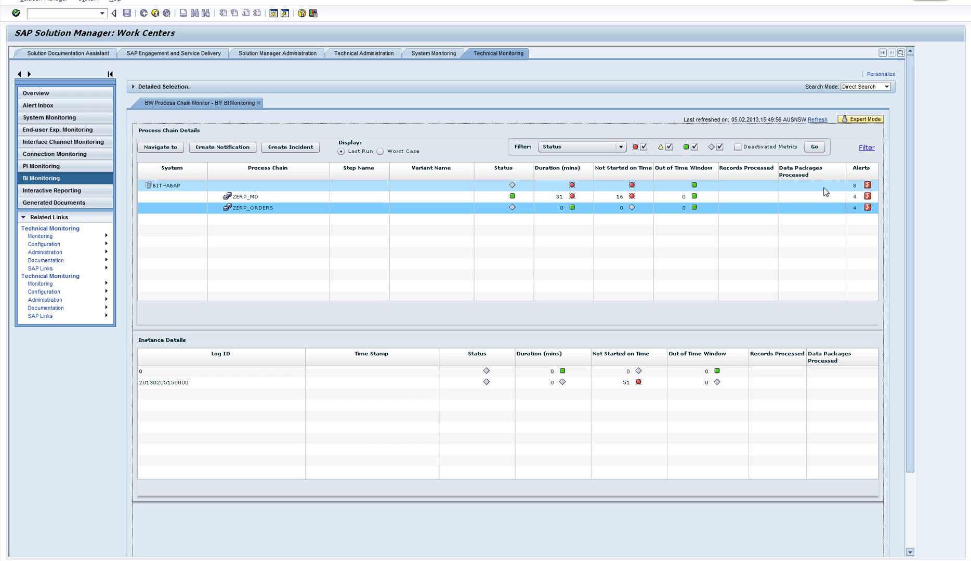
Select ZERP_MD's instance from 05.02.2013 15:15:46 and review the analysis and display tools it can be opened in.
click(149, 199)
click(159, 372)
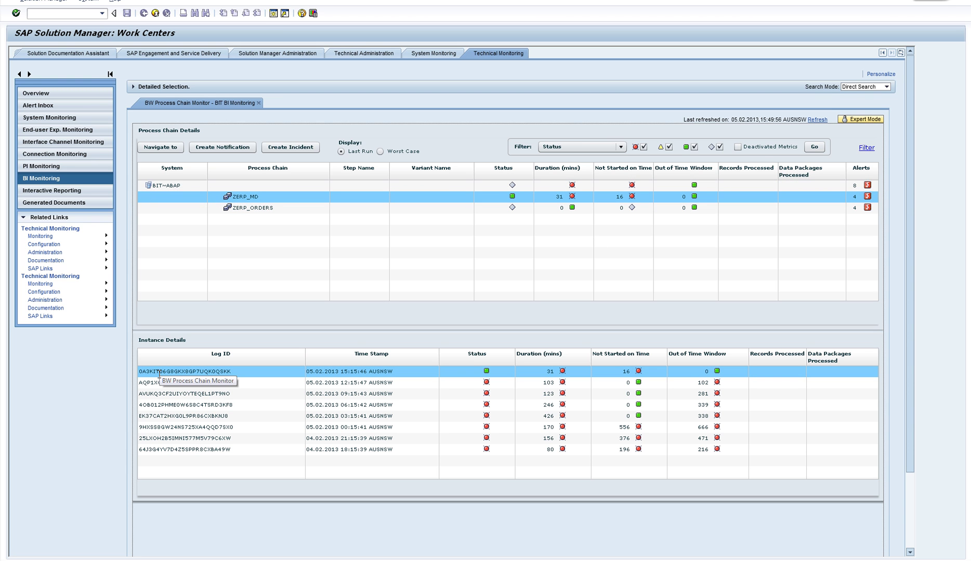
click(171, 147)
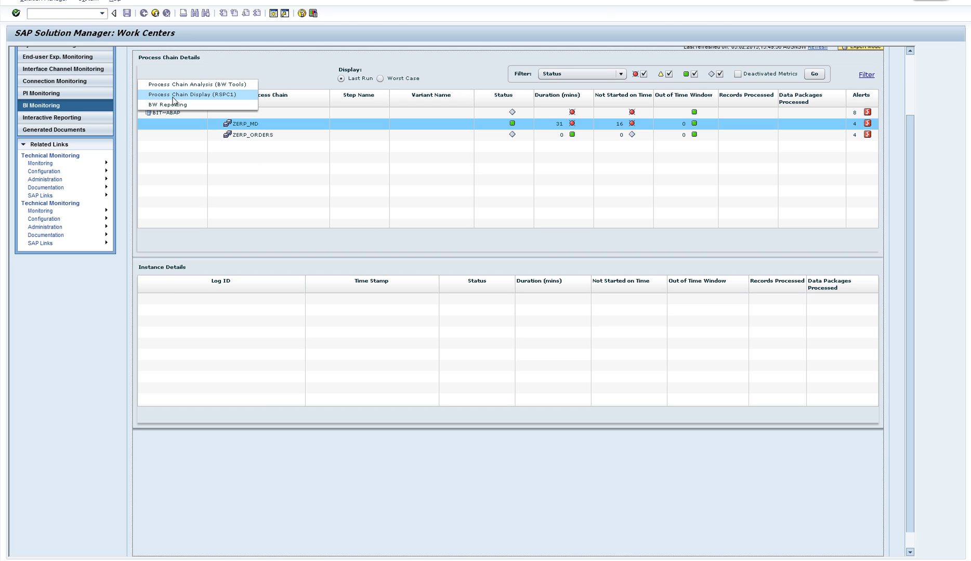
click(265, 66)
scroll(546, 286, up, 3)
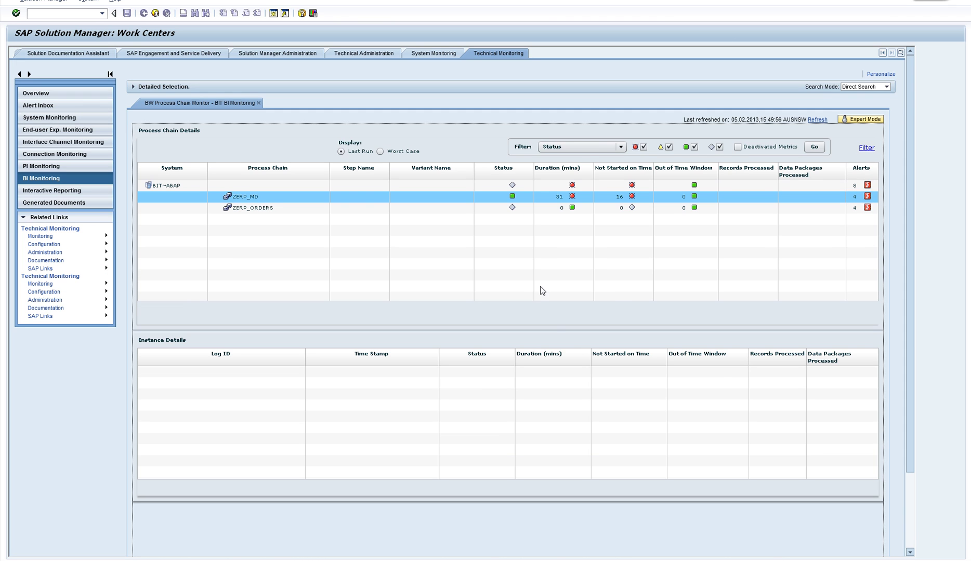
Switch to the SAP Solution Manager Configuration in the browser and read the help on adding, removing and setting thresholds for BW process chains.
key(alt+Tab)
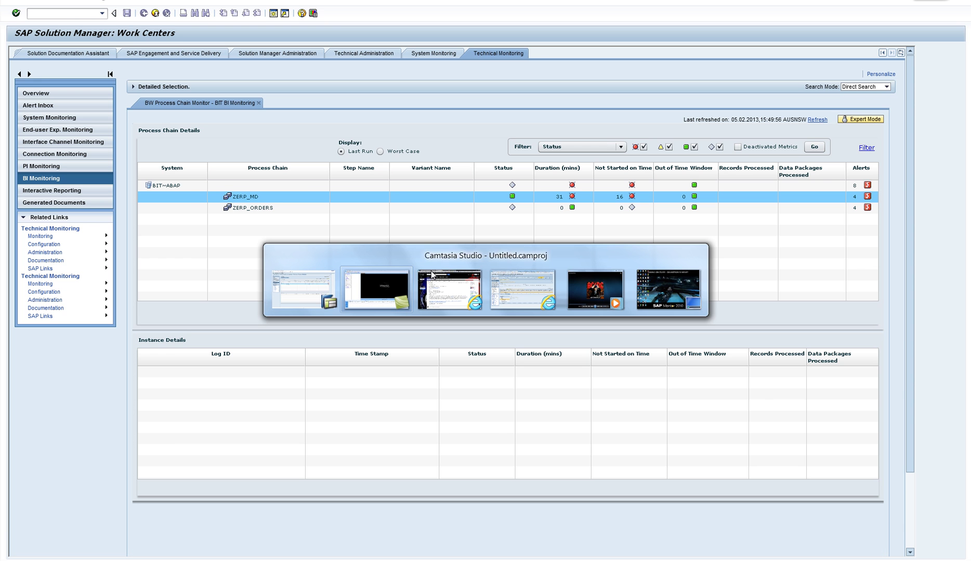
key(alt+Tab)
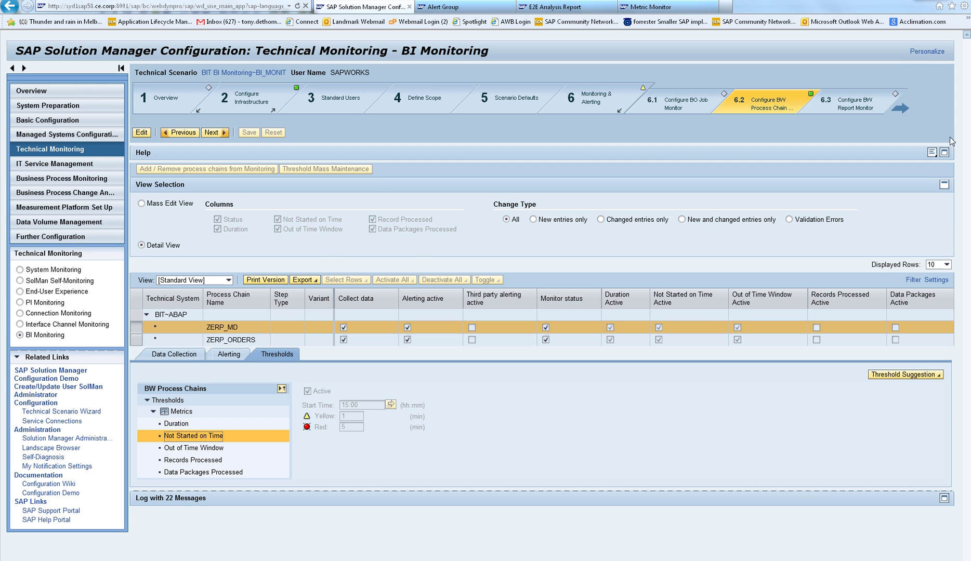
click(944, 153)
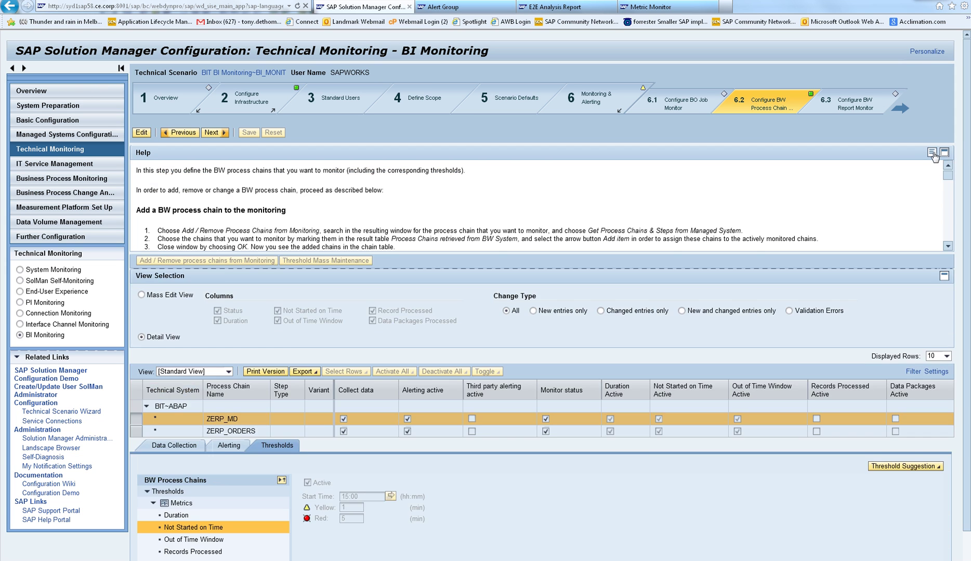
scroll(367, 208, down, 4)
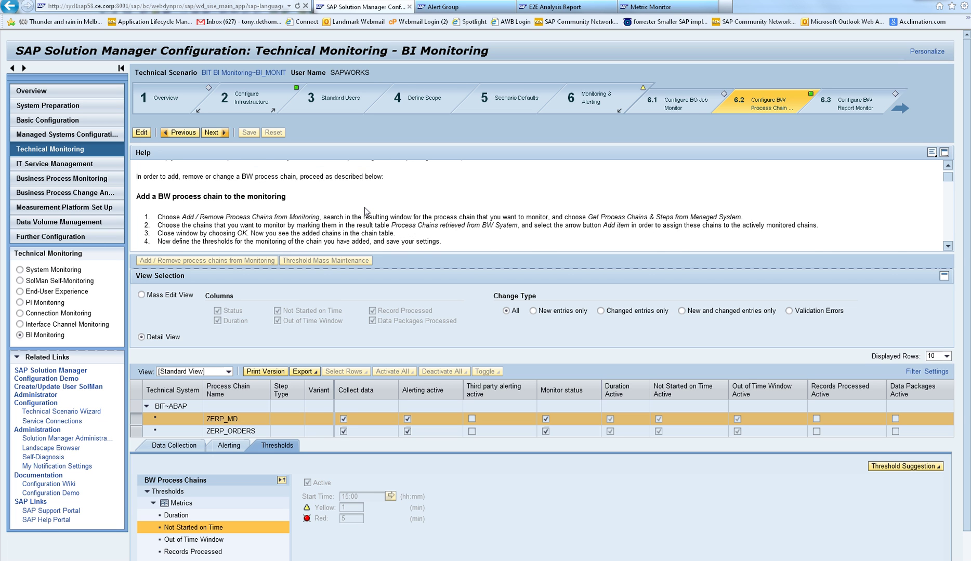
scroll(362, 210, down, 1)
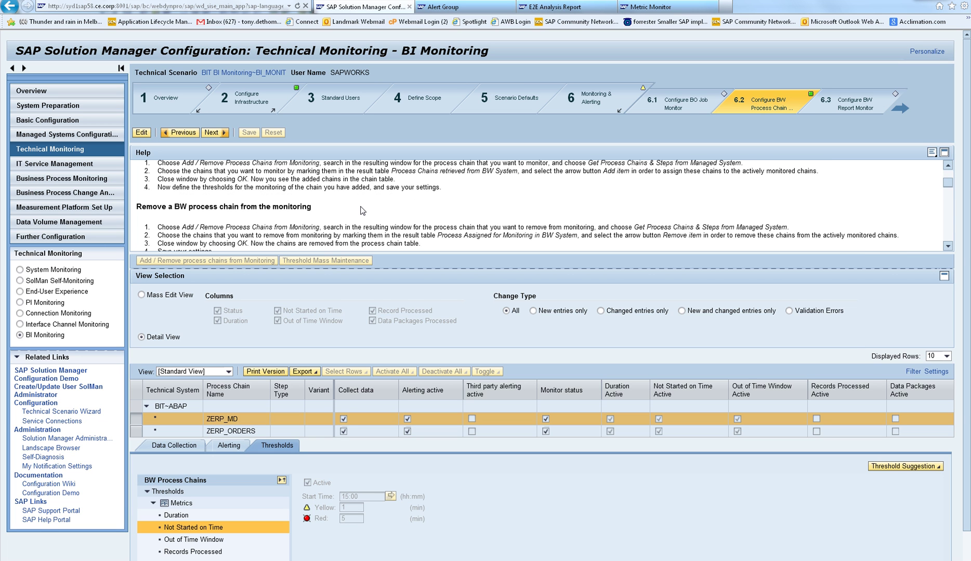
scroll(362, 210, down, 8)
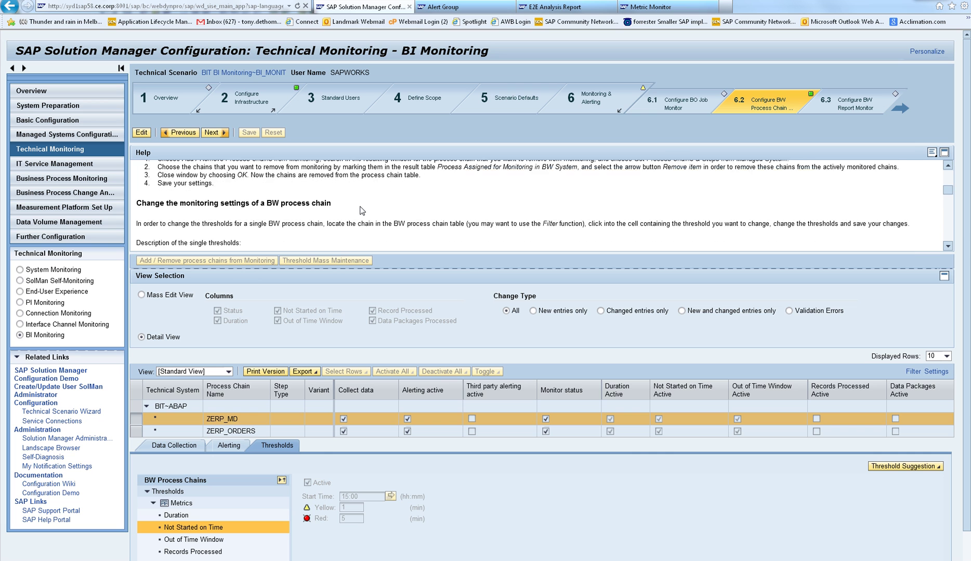
scroll(363, 210, down, 3)
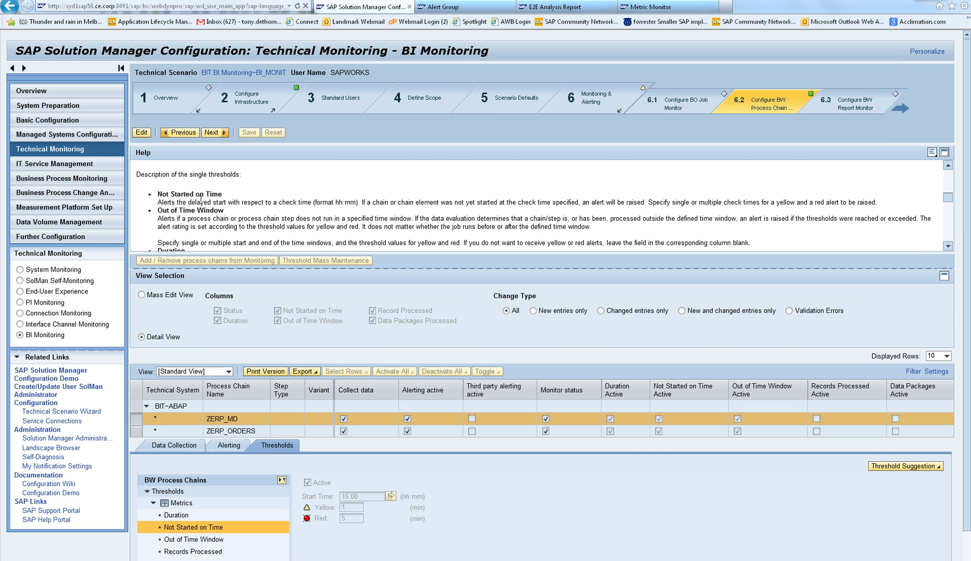
drag(159, 193, 229, 194)
drag(157, 210, 232, 210)
scroll(294, 210, down, 10)
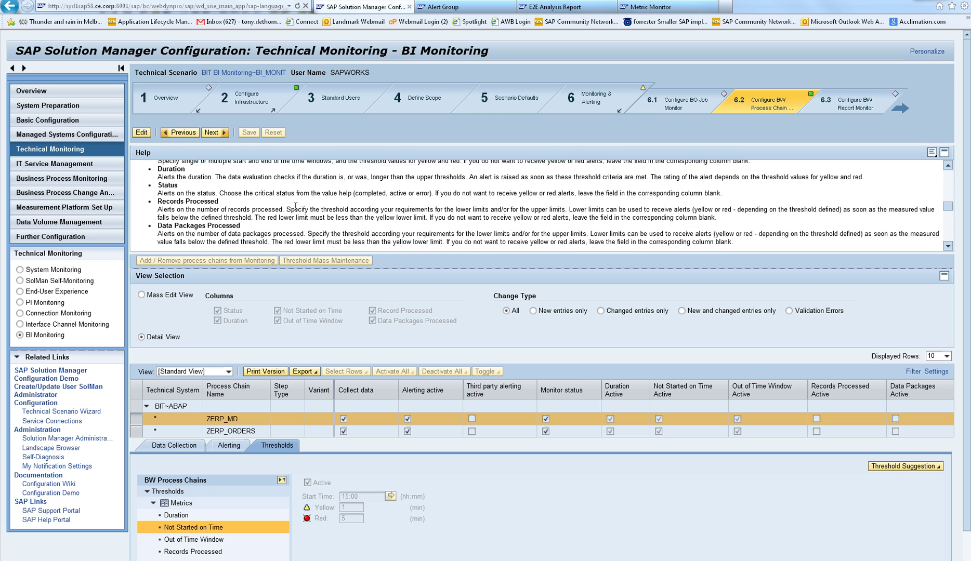
scroll(295, 210, down, 2)
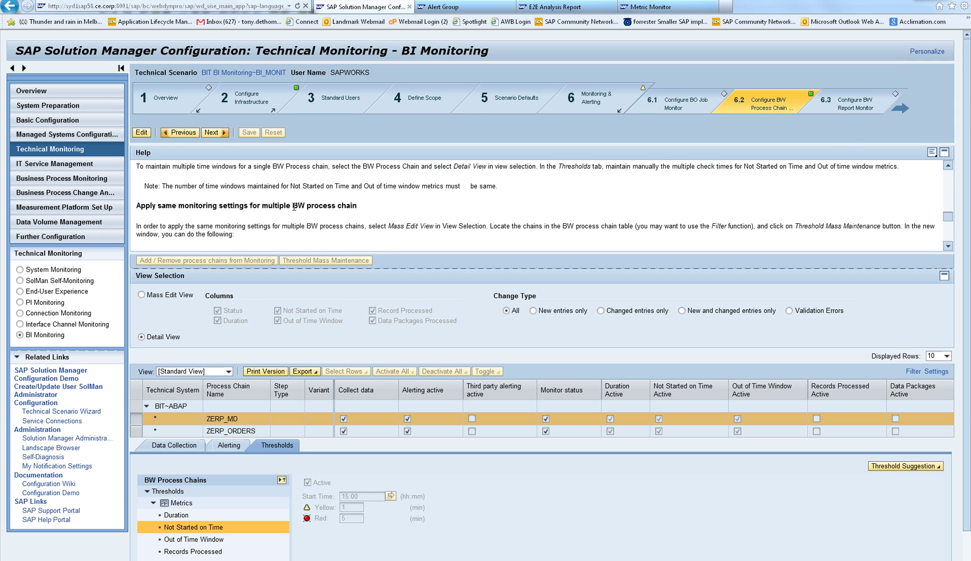
click(945, 153)
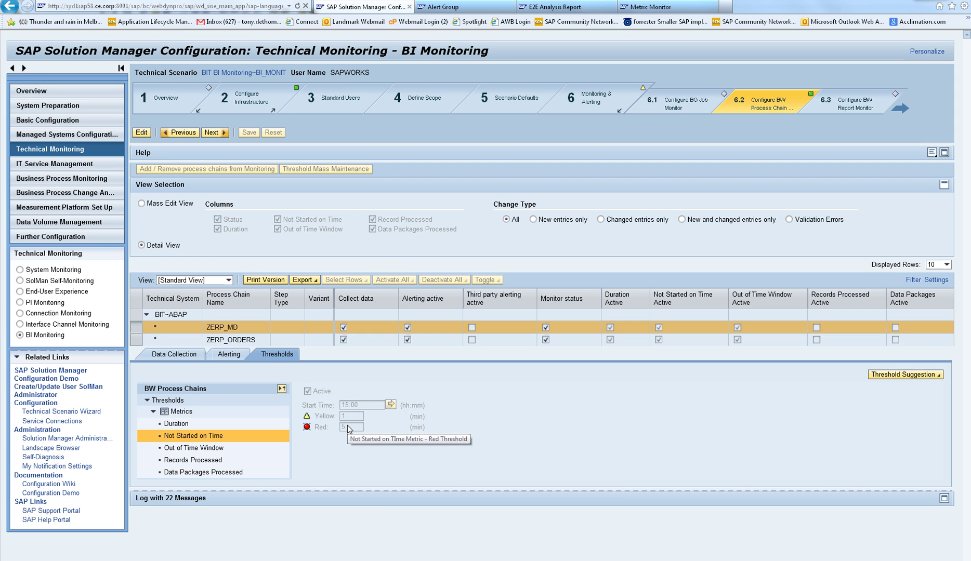
Review ZERP_MD's threshold settings for the Records Processed, Out of Time Window and Data Packages Processed metrics.
click(208, 462)
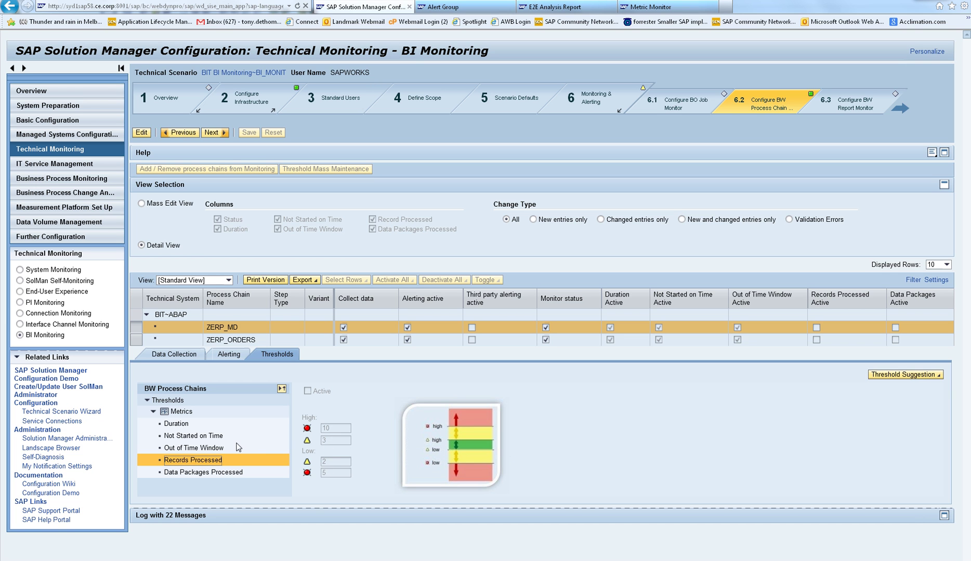
click(218, 448)
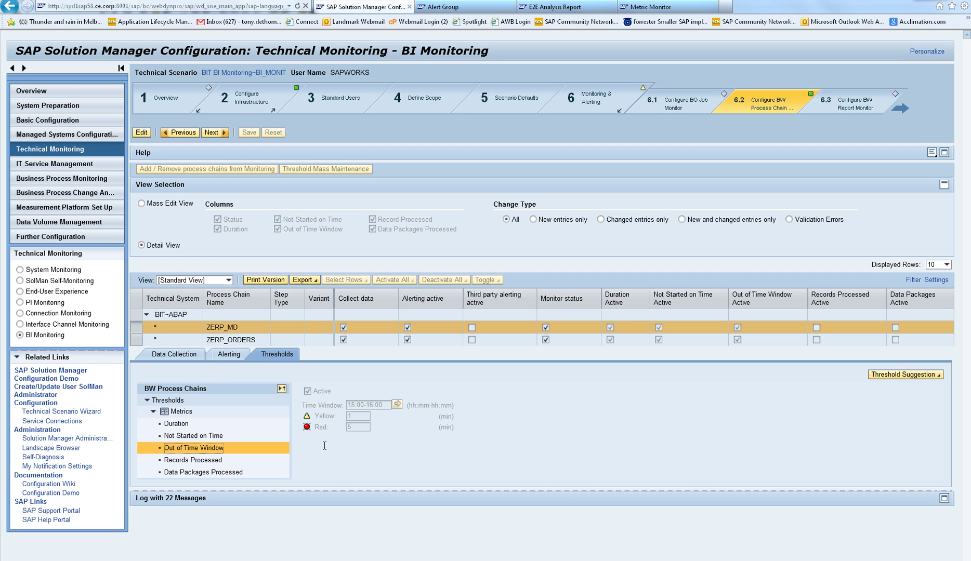
click(231, 473)
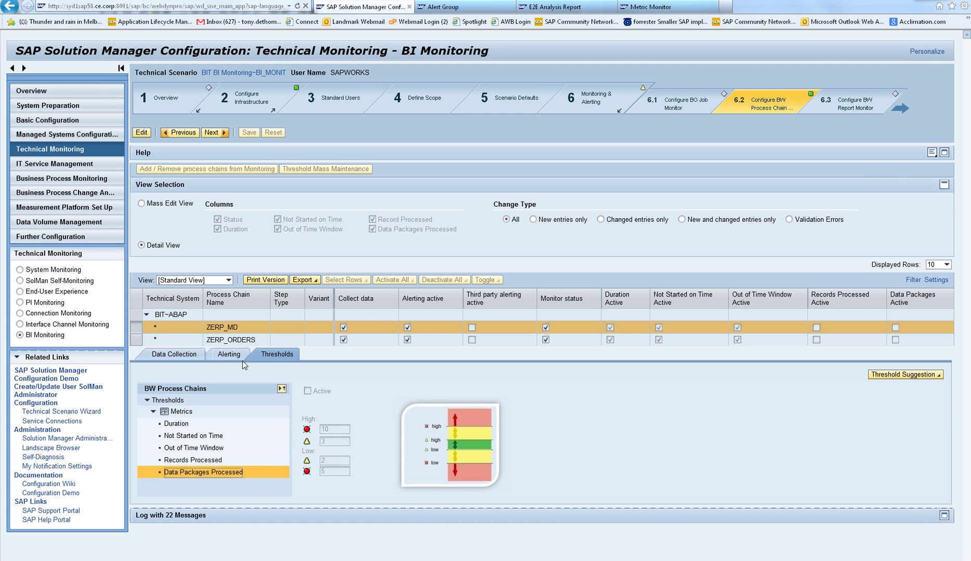
Review ZERP_MD's alert notification settings, including the recipients and the available work modes.
click(225, 356)
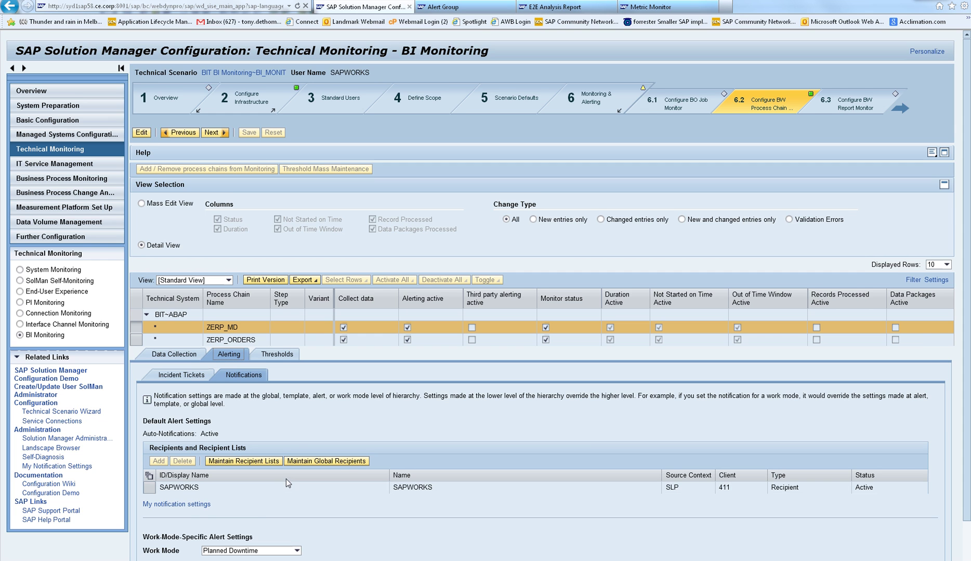
scroll(290, 482, down, 2)
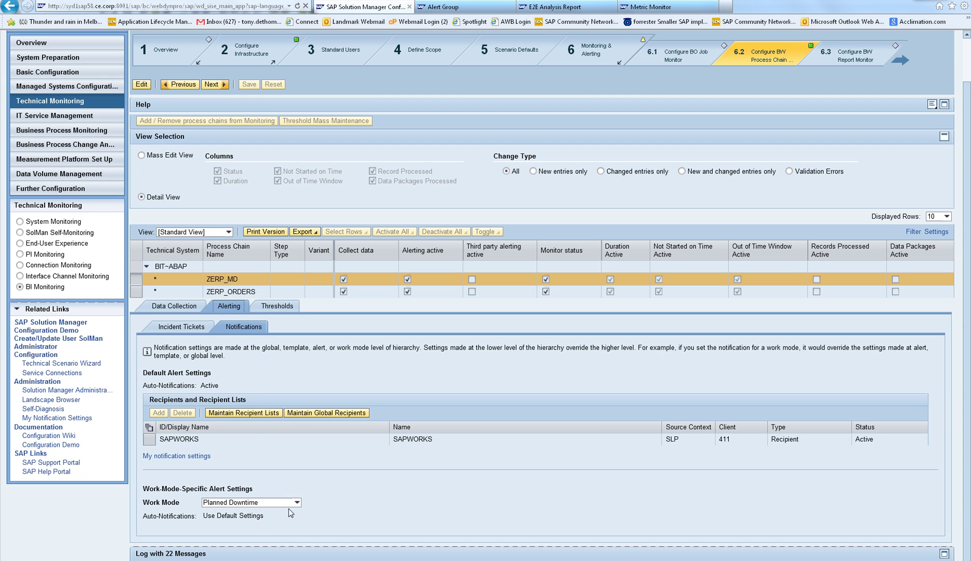
click(297, 504)
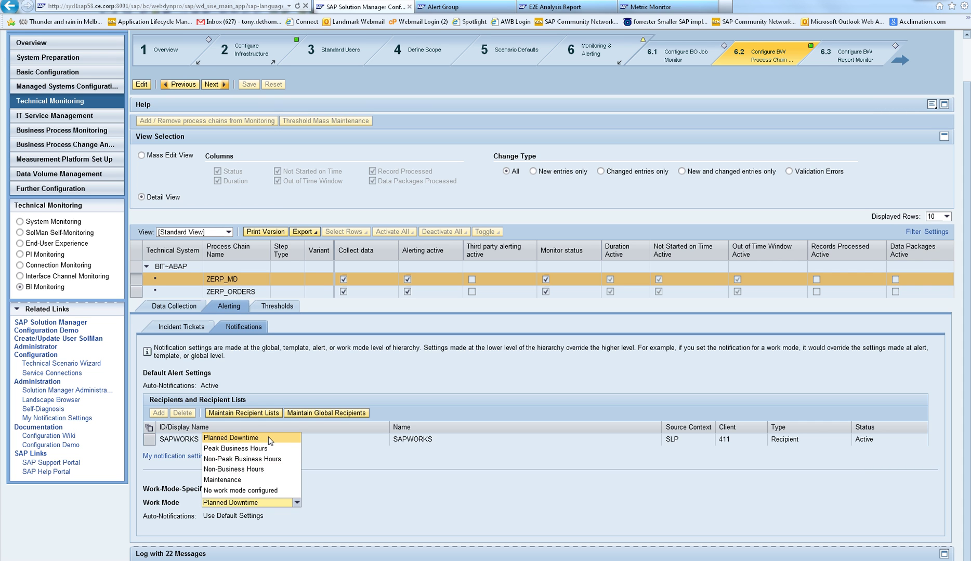
click(381, 509)
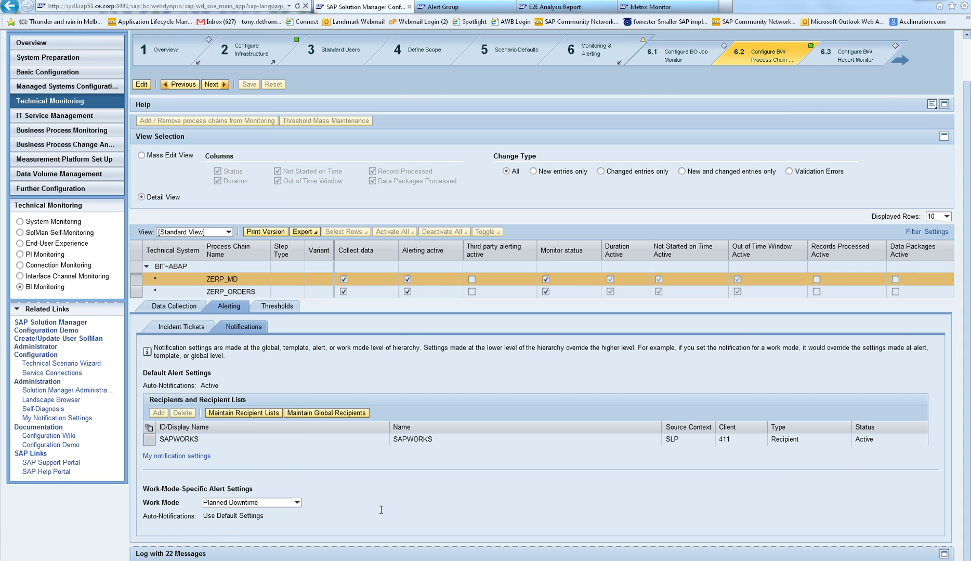
scroll(381, 510, up, 2)
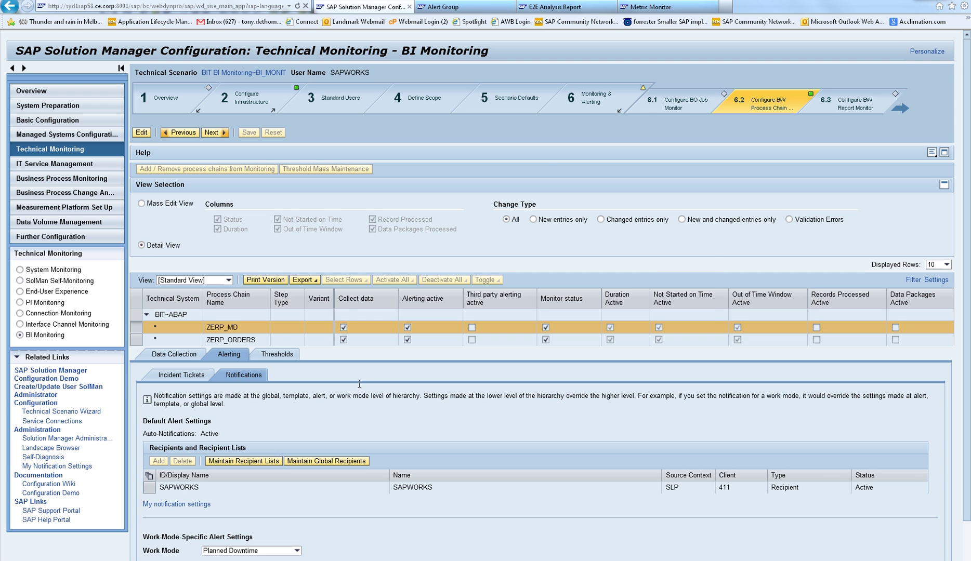
Switch to Gmail and examine the BW Process Chain Duration alert e-mail for ZERP_MD with its alert inbox link.
key(alt+Tab)
key(alt+Tab)
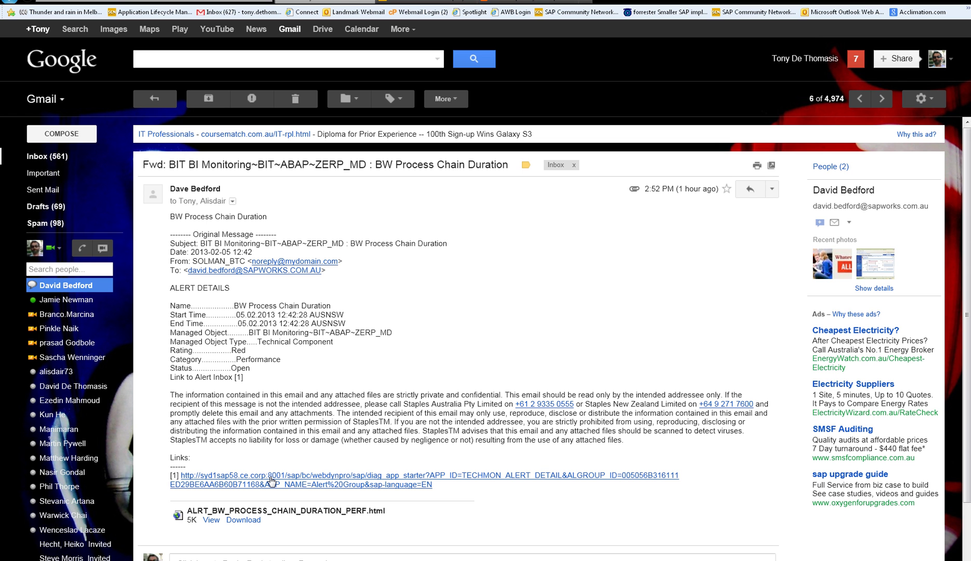
key(alt+Tab)
key(alt+Tab)
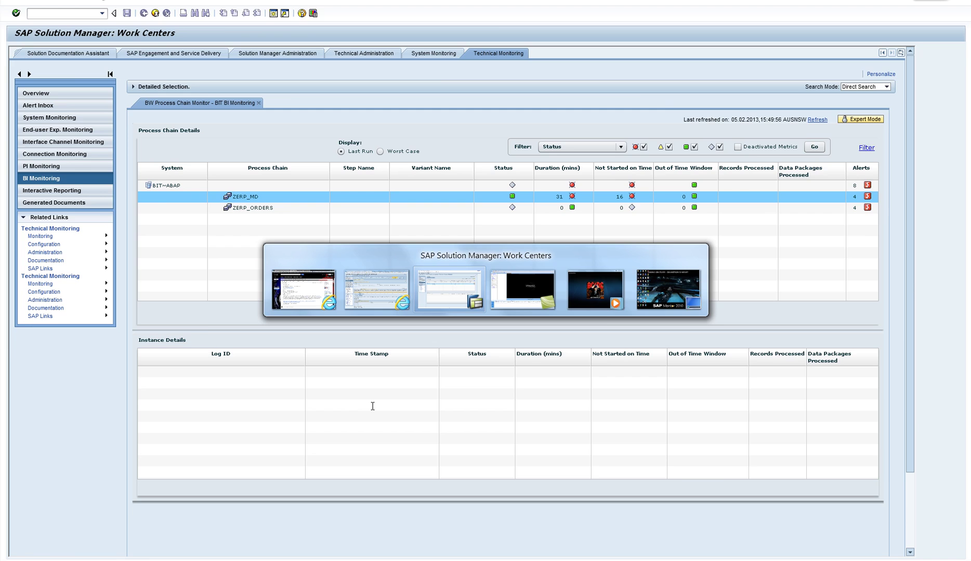
Switch to the browser's Alert Group page and review the navigation and problem analysis options for ZERP_MD's BW Process Chain Duration alert.
click(473, 7)
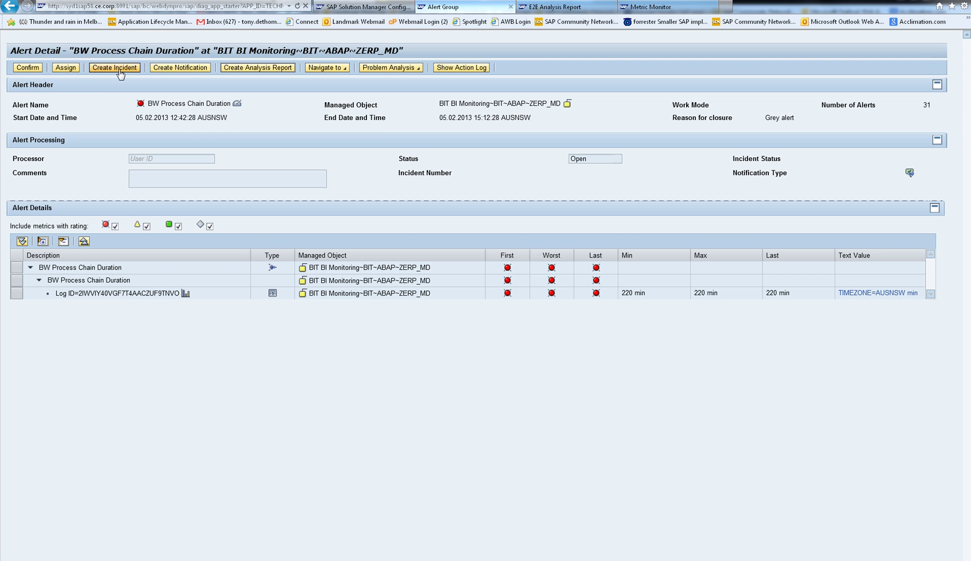
click(343, 69)
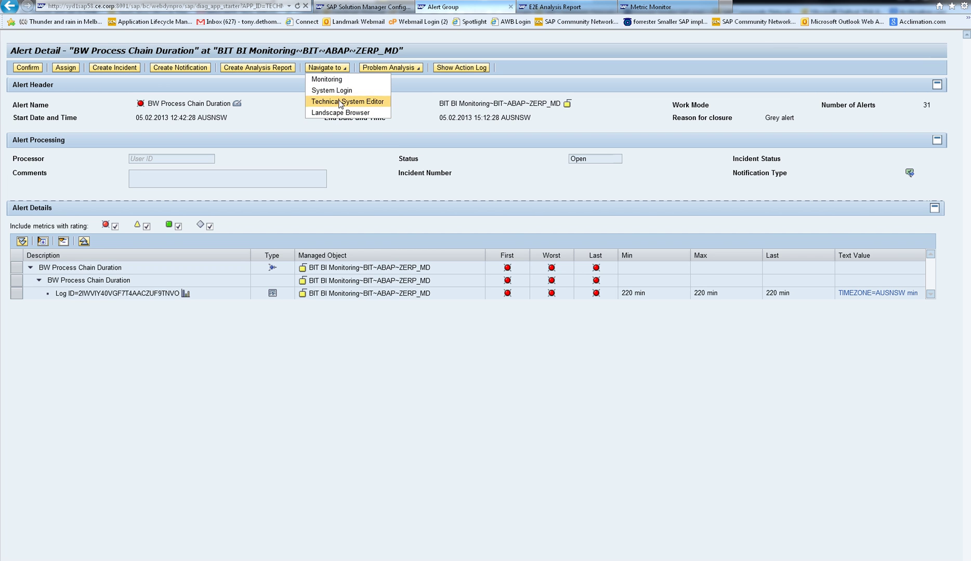
click(418, 70)
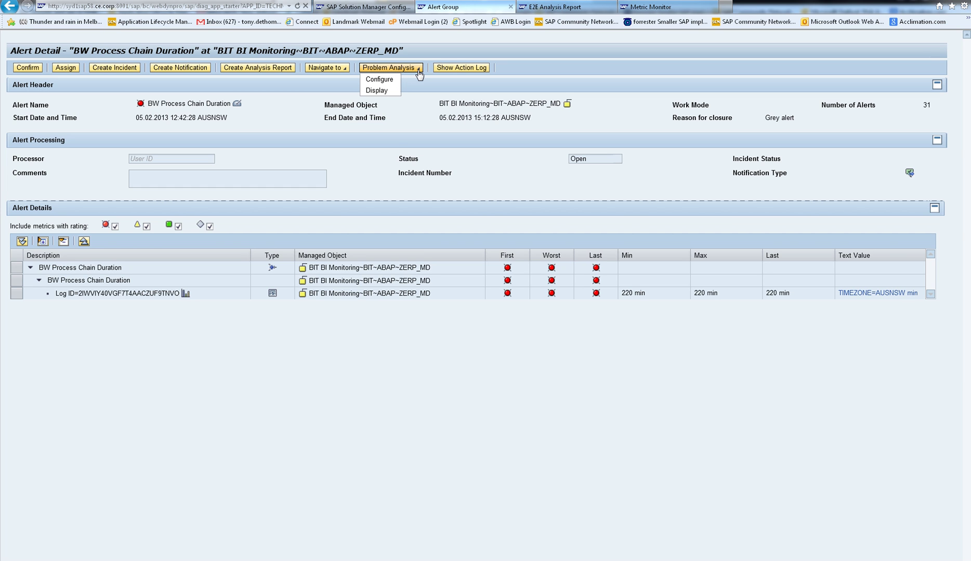
click(395, 145)
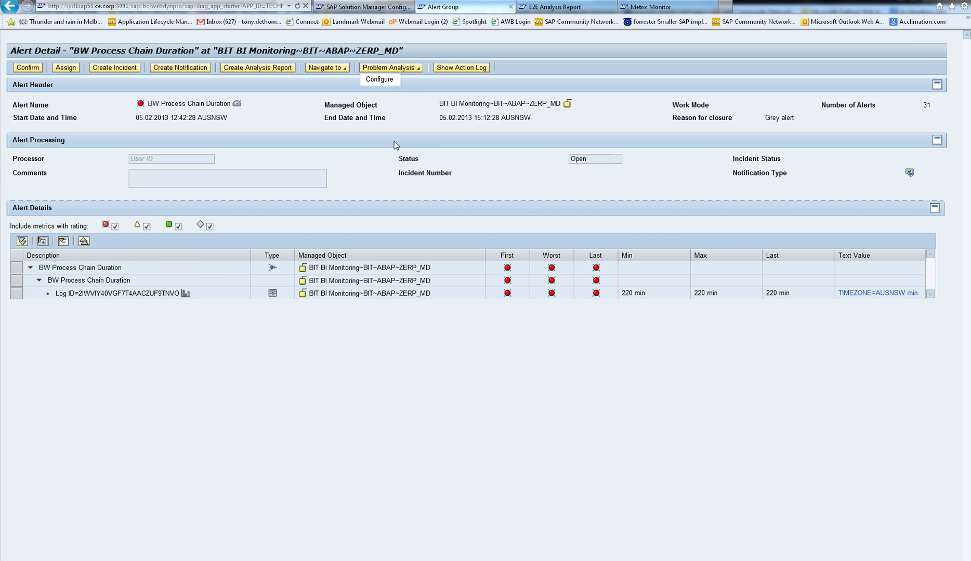
click(418, 69)
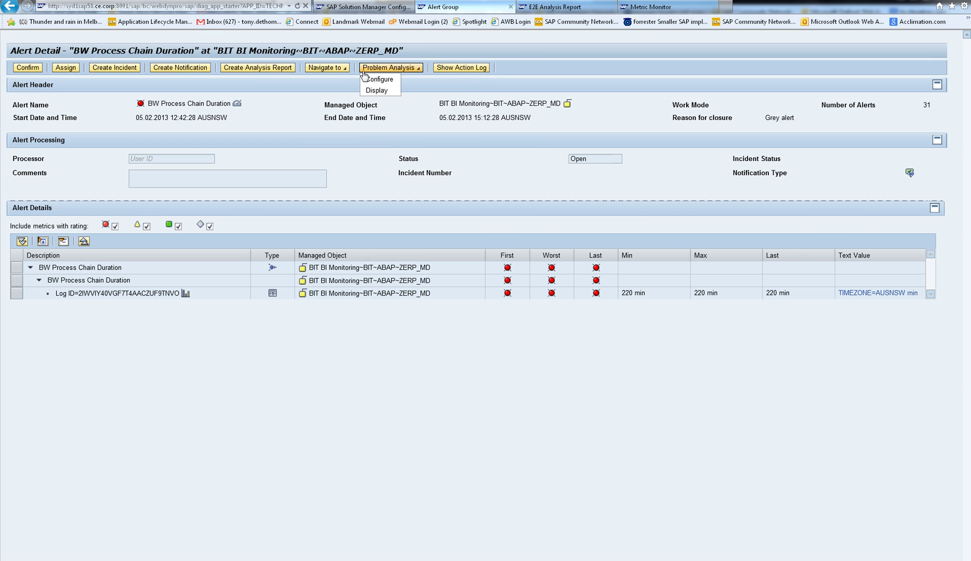
click(346, 70)
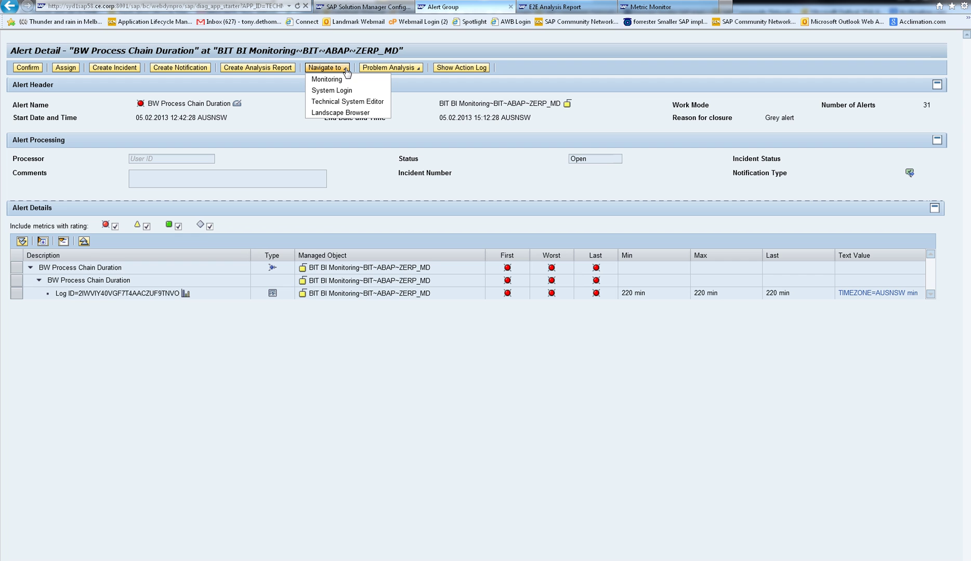
click(250, 73)
Examine the alert's E2E Analysis Report and Metric Monitor graph, and return to the SAP Solution Manager Work Centers.
click(565, 12)
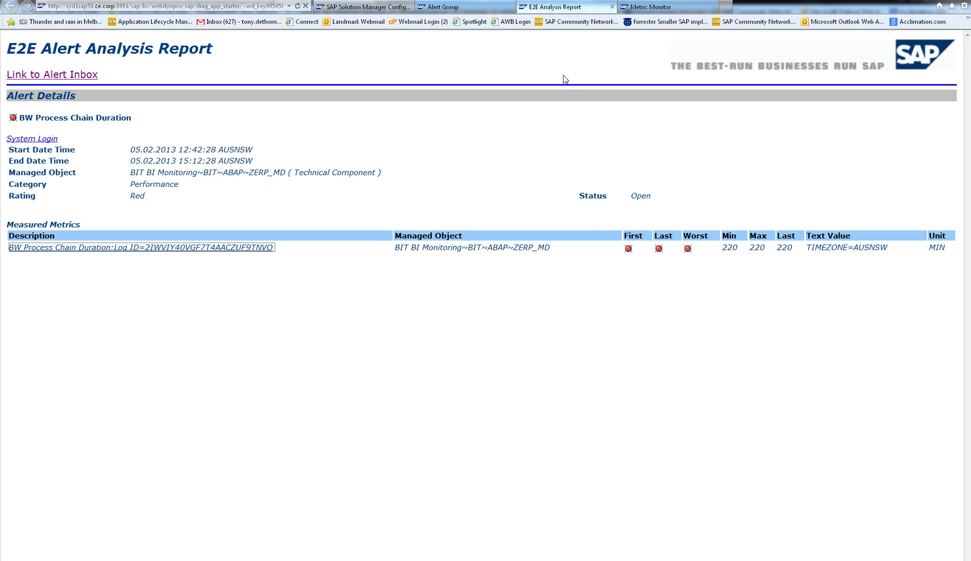
click(690, 8)
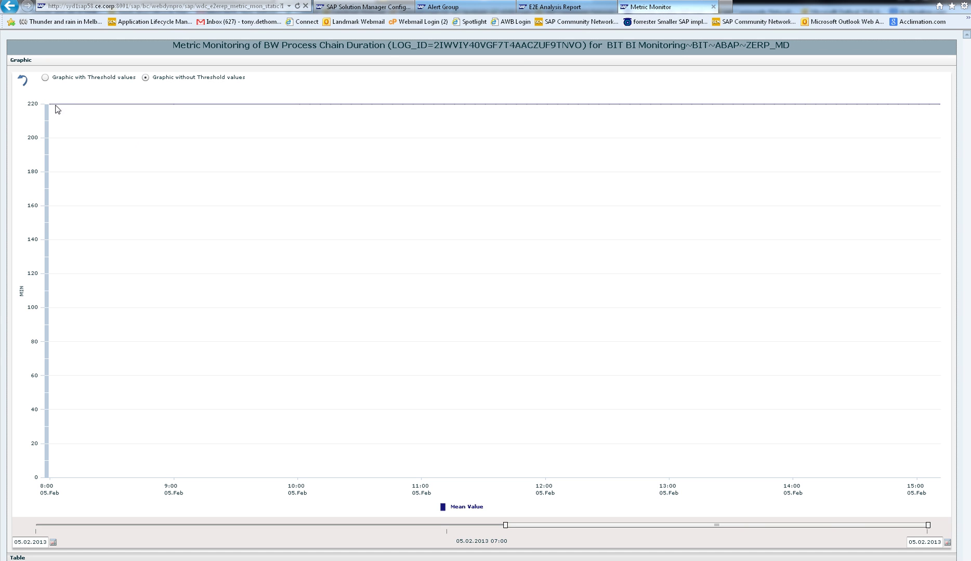
click(466, 7)
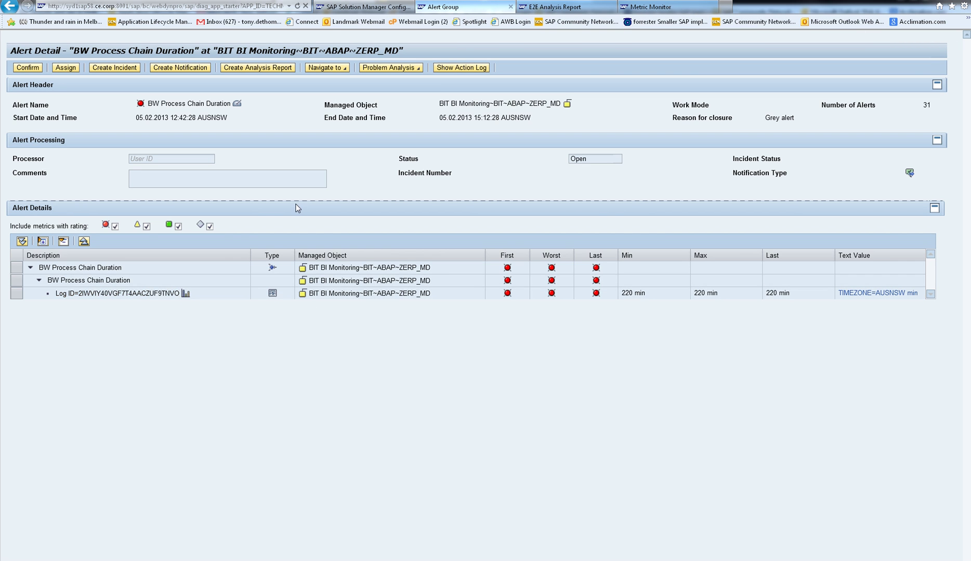
key(alt+Tab)
key(Tab)
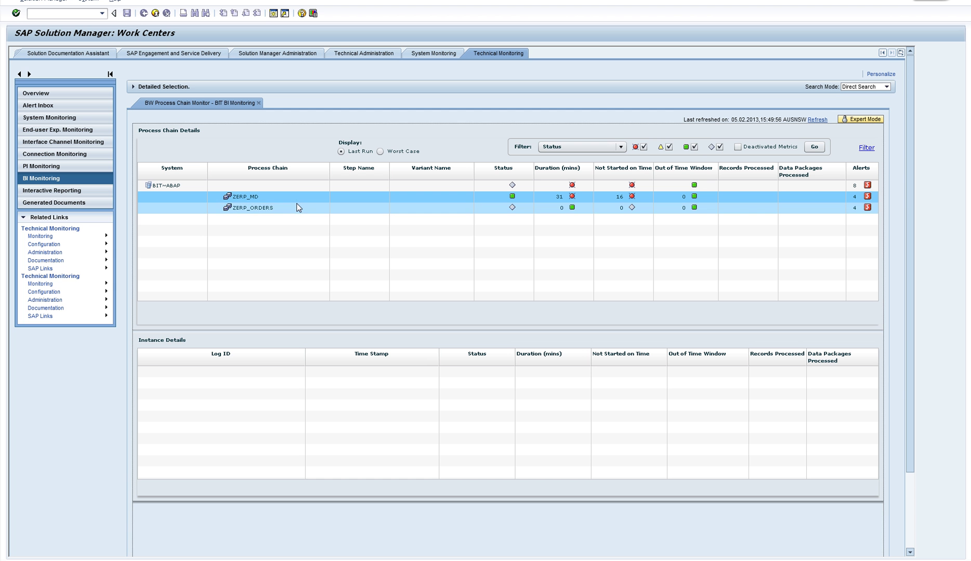